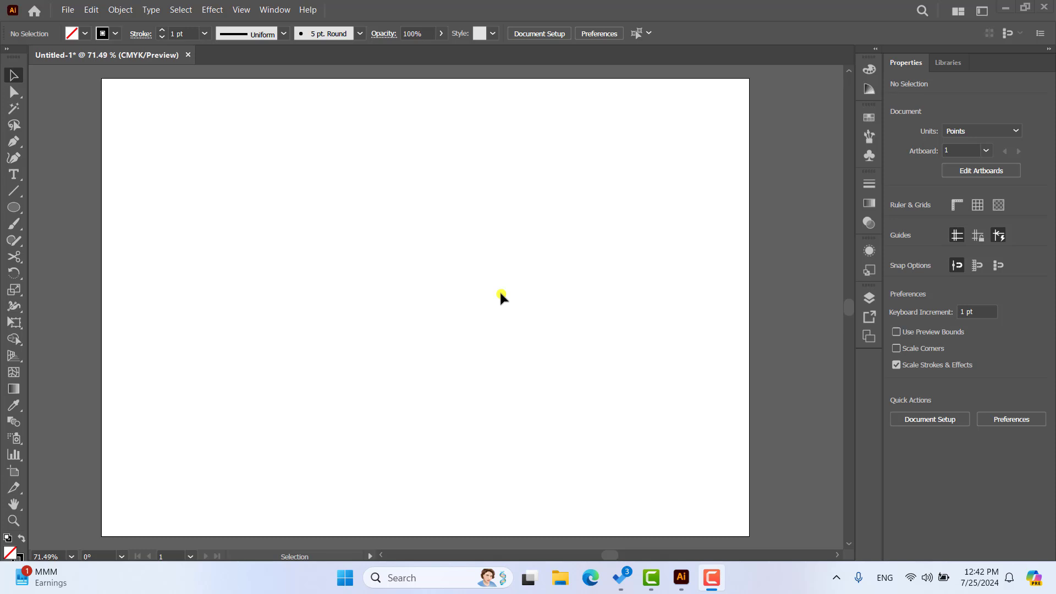
Draw a straight Pen-tool line from lower left to upper right and nudge it slightly up-left
click(14, 141)
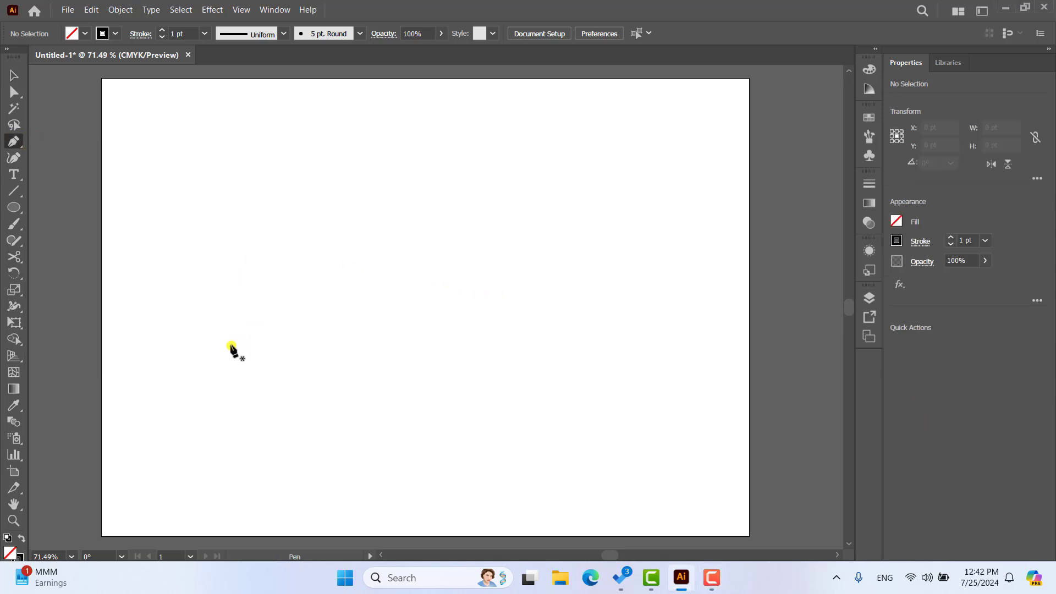
click(231, 345)
click(464, 192)
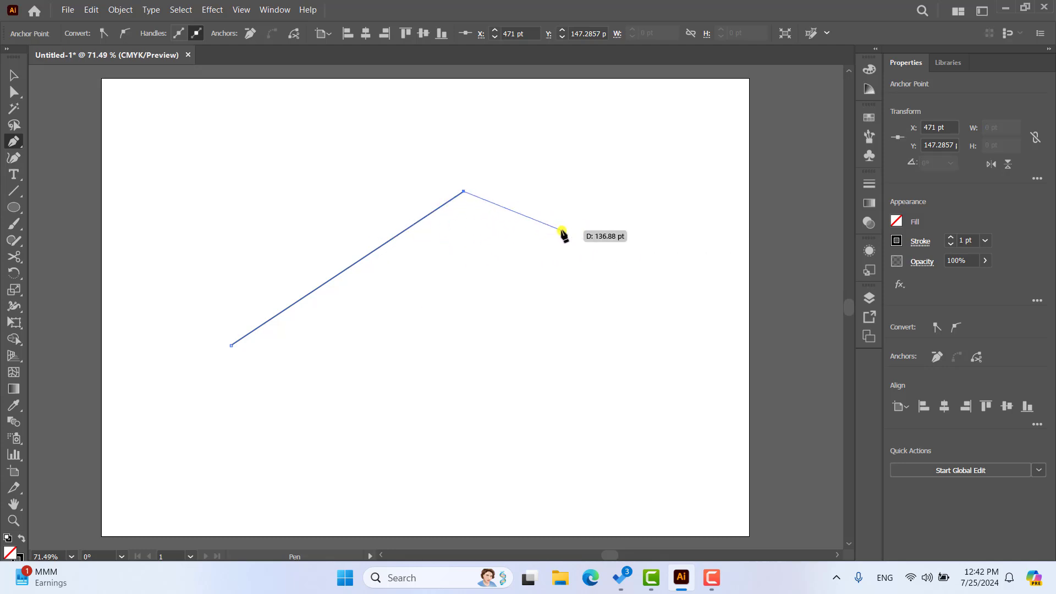
key(Escape)
key(v)
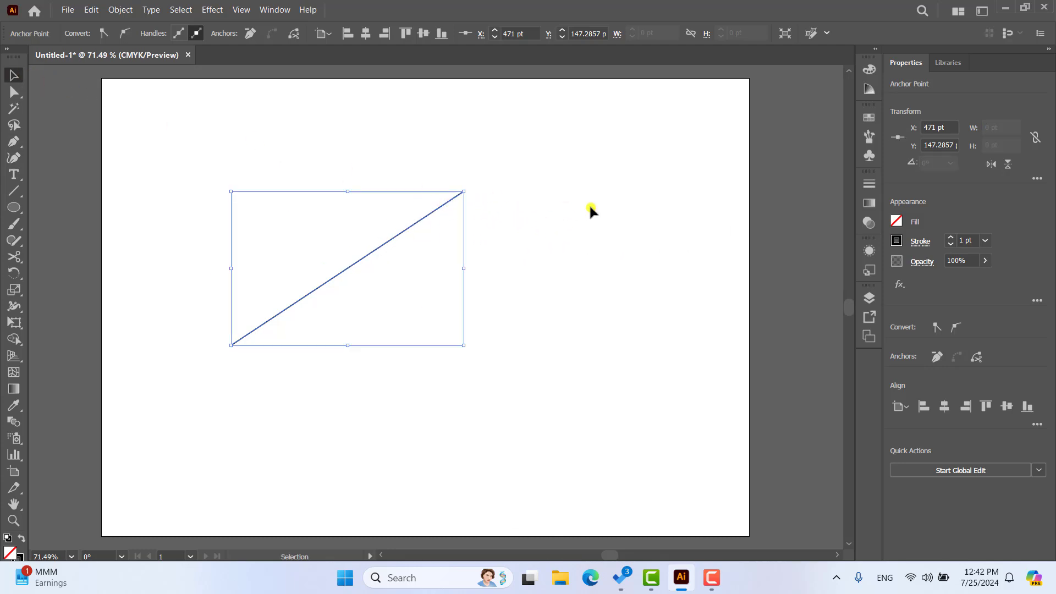
click(589, 203)
drag(413, 225, 405, 204)
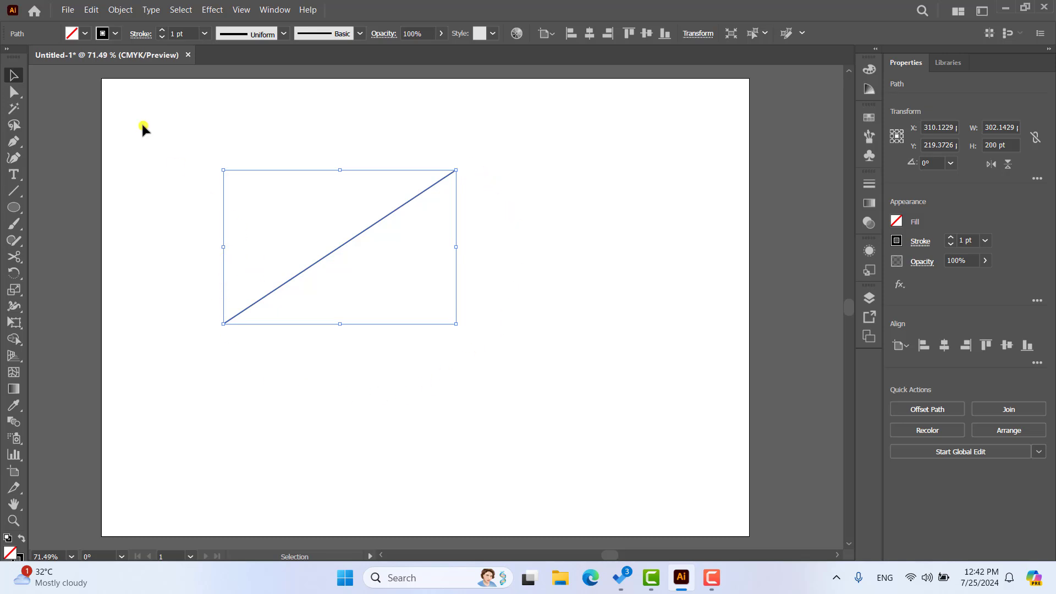
Set the diagonal line's stroke weight to 5 pt in the Control bar
click(84, 33)
click(116, 33)
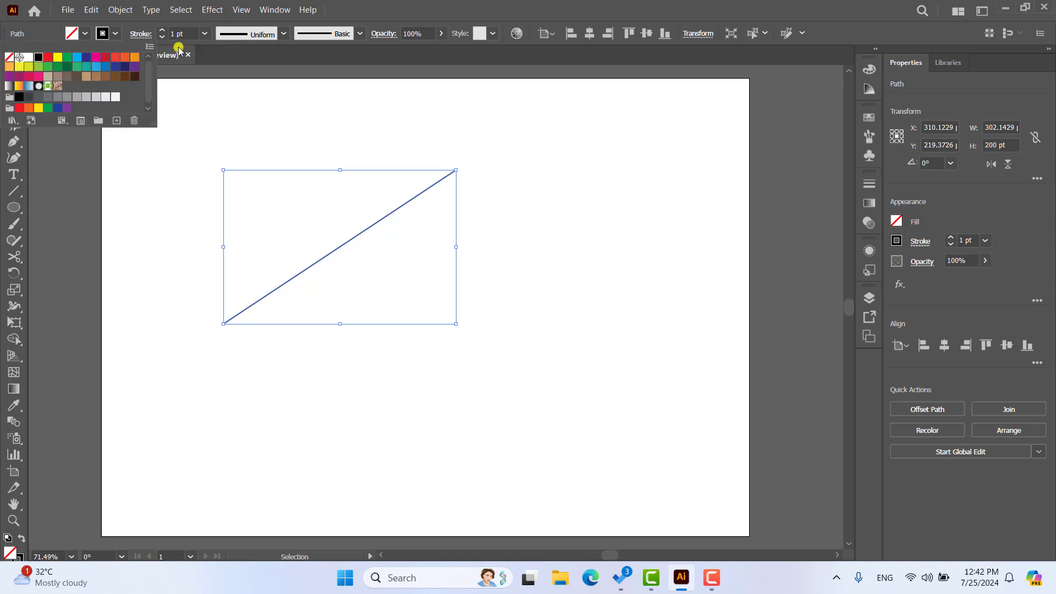
click(204, 34)
click(204, 34)
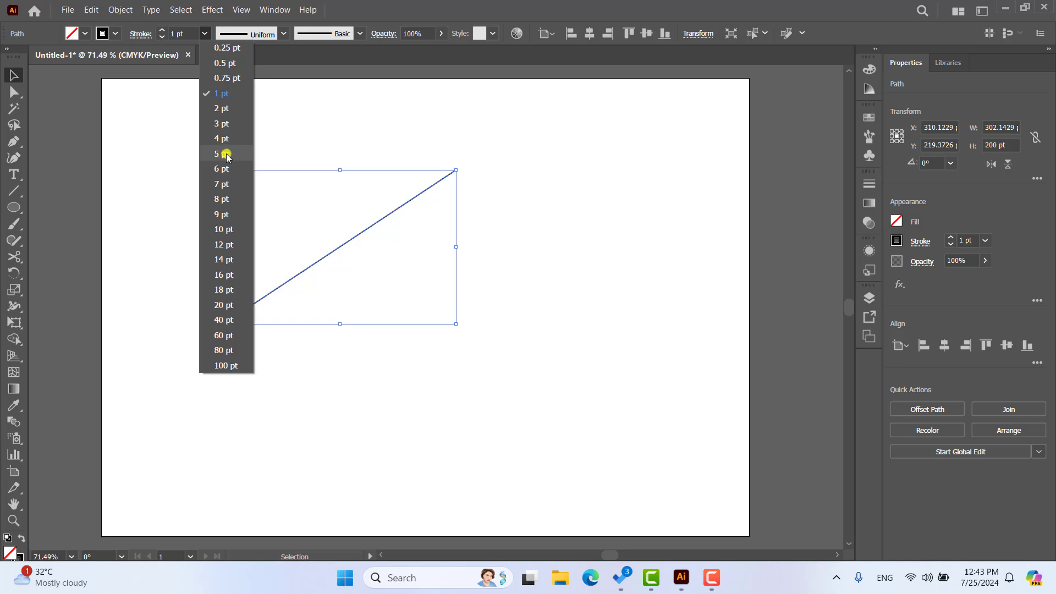
click(226, 156)
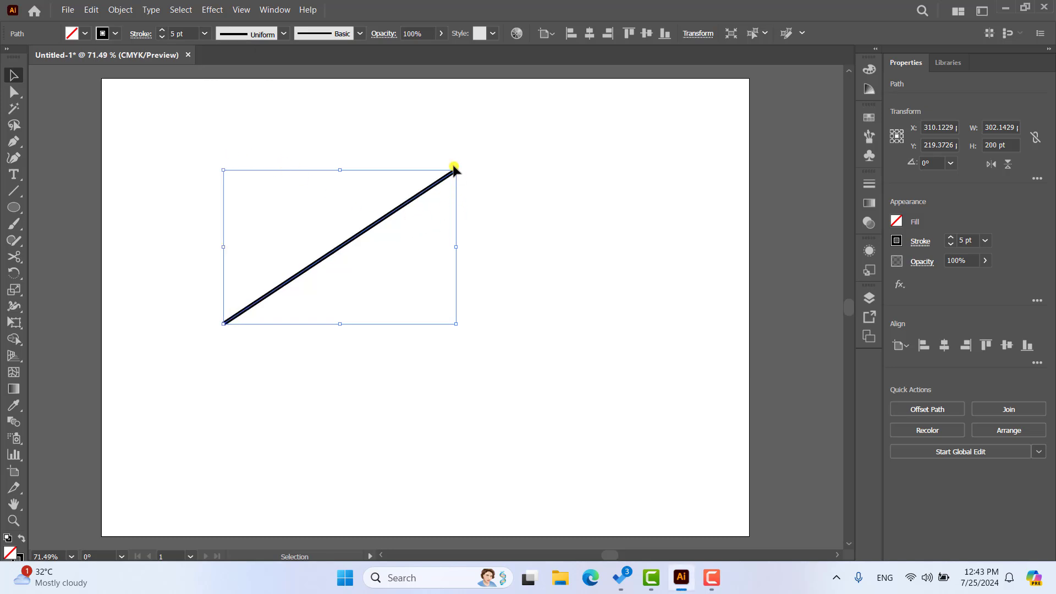
click(422, 216)
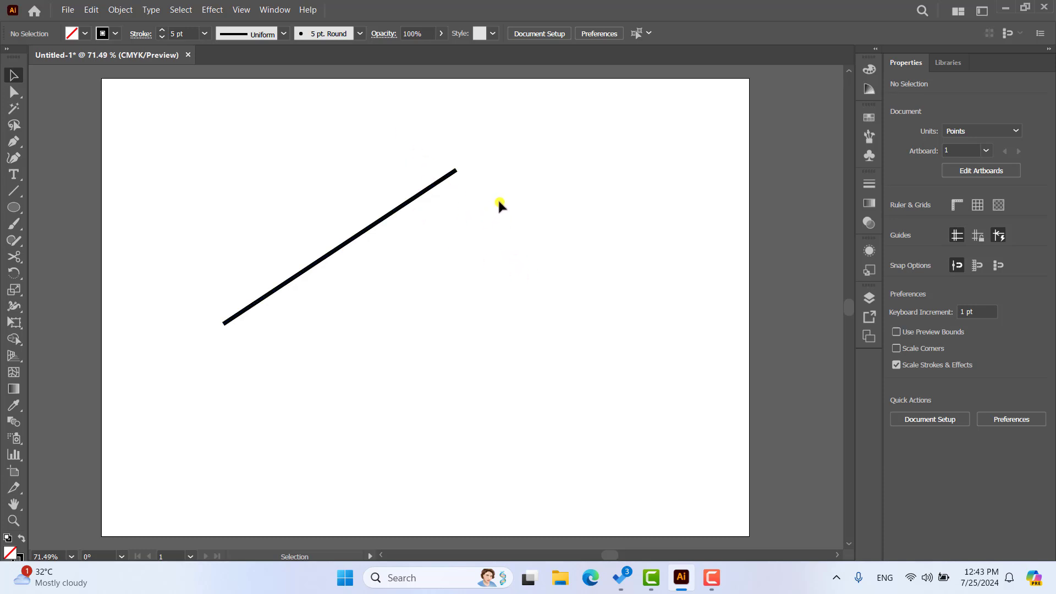
With the Width tool, bulge the line's middle into a body and widen and pinch the top into a tail
click(432, 187)
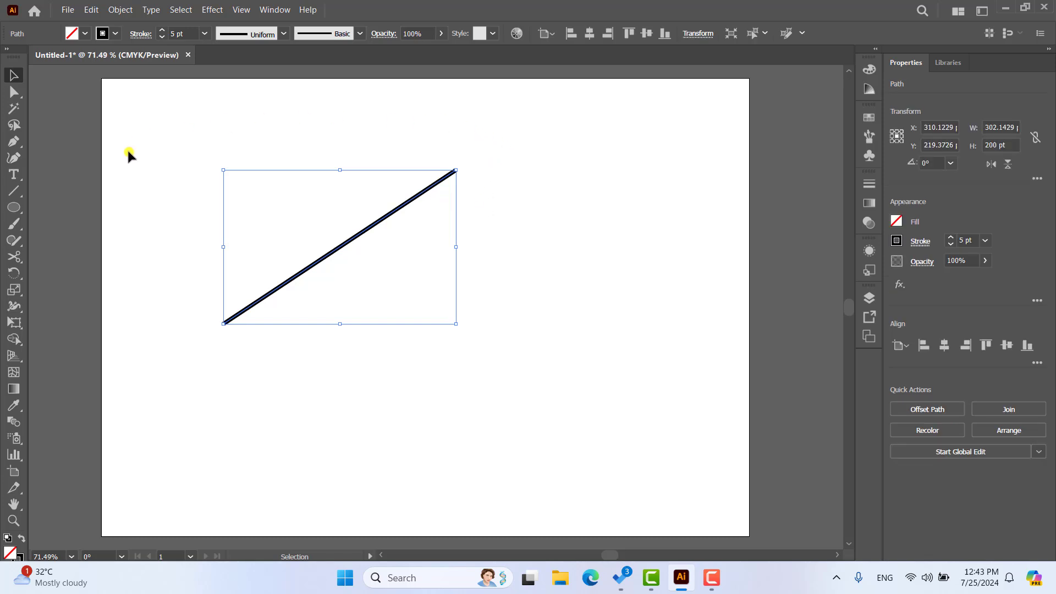
click(12, 306)
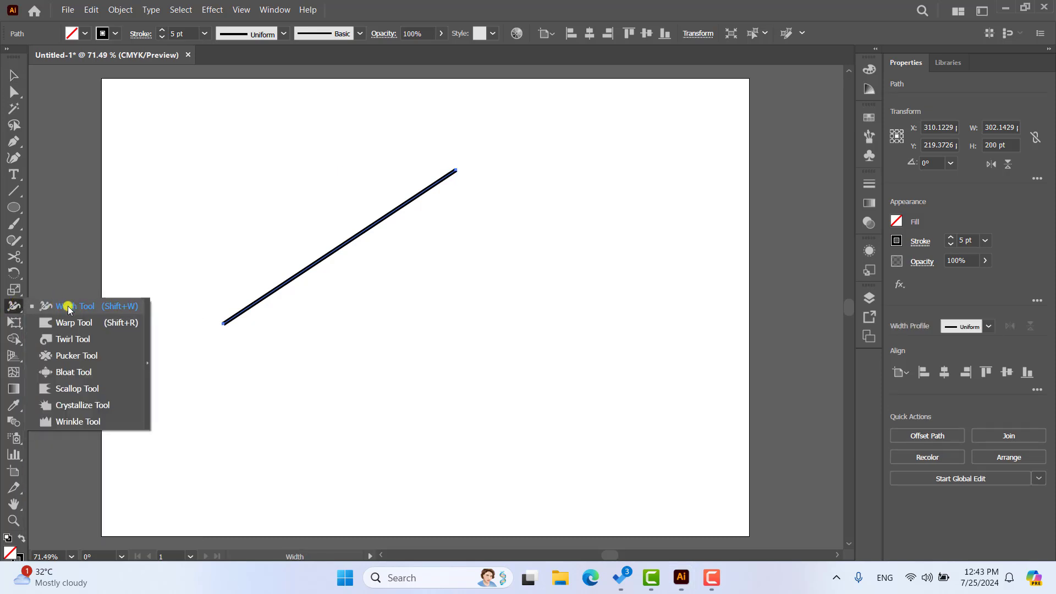
click(125, 307)
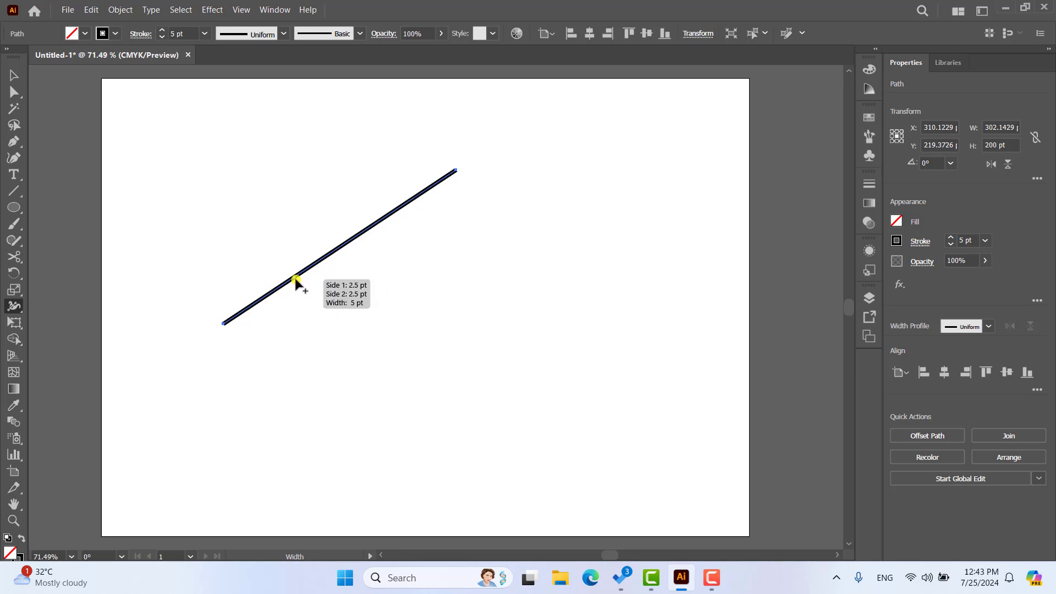
mouse_move(295, 280)
mouse_down()
mouse_move(320, 316)
mouse_move(299, 283)
mouse_move(319, 310)
mouse_move(313, 304)
mouse_up()
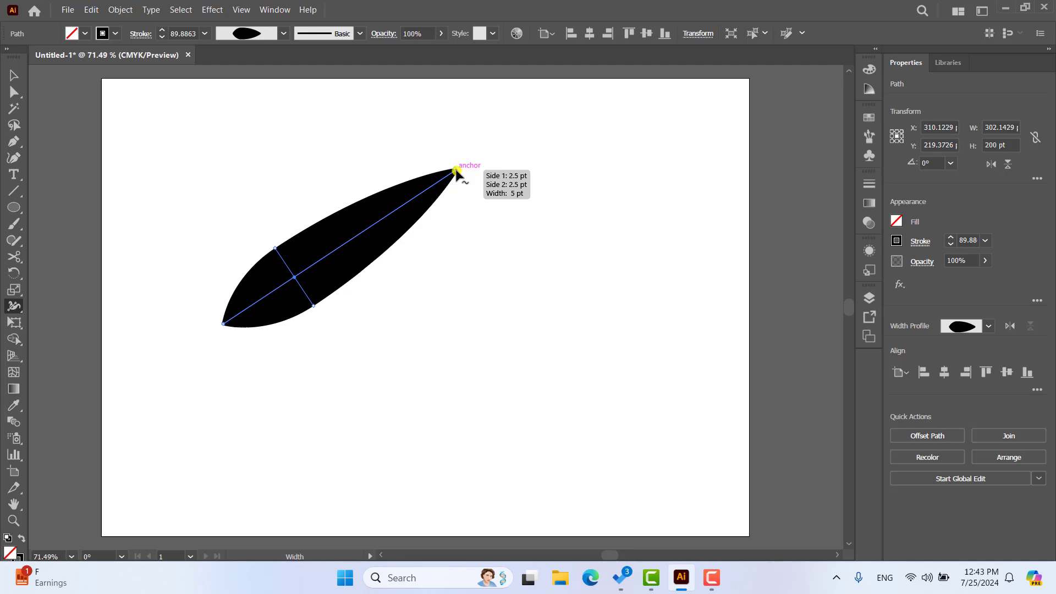
drag(456, 170, 471, 196)
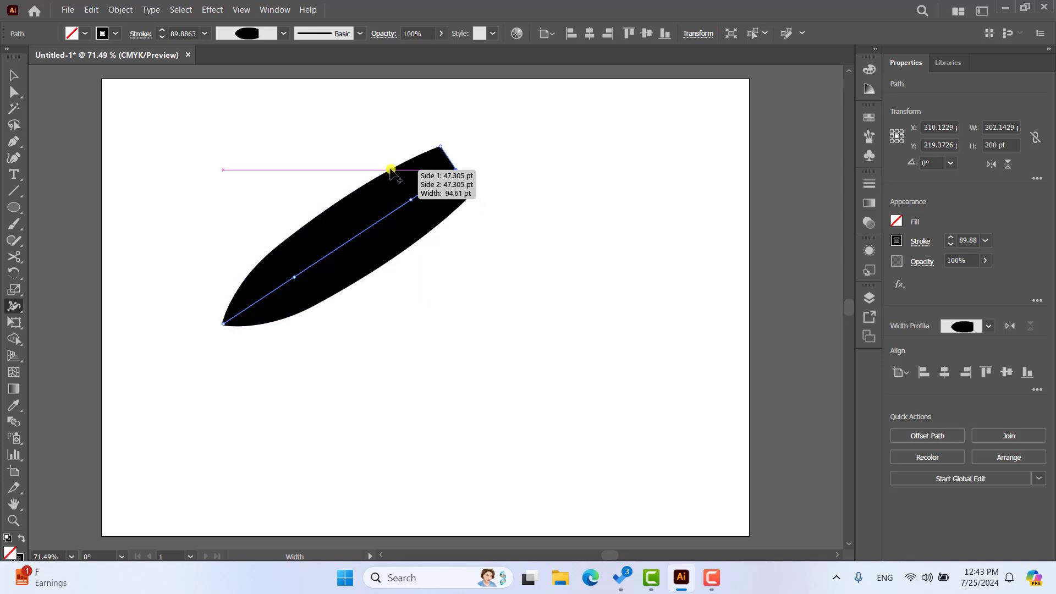
drag(409, 204, 405, 197)
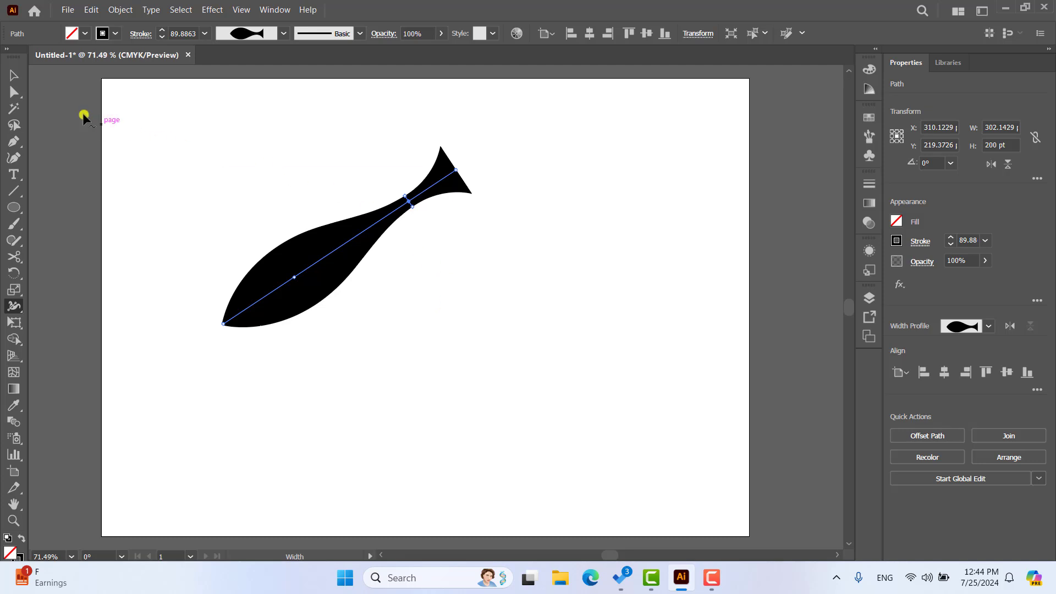
Move the fish up toward the top-left of the artboard
click(12, 77)
click(378, 258)
mouse_move(339, 262)
mouse_down()
mouse_move(231, 217)
mouse_move(245, 214)
mouse_up()
click(385, 311)
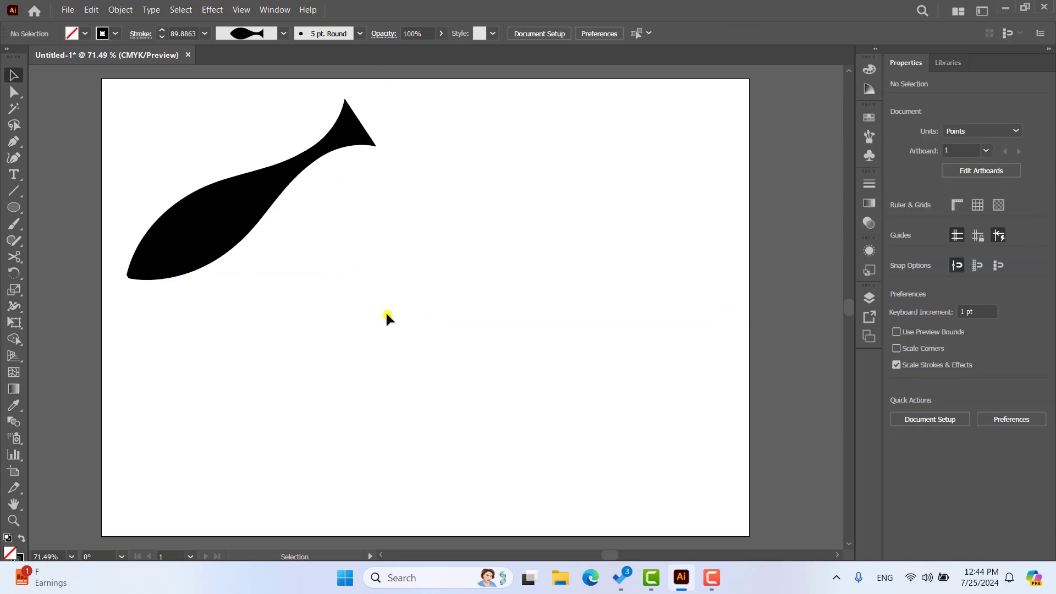
Draw a wide ellipse below the fish and cut it with Scissors on its left and right sides
click(13, 207)
drag(299, 320, 622, 421)
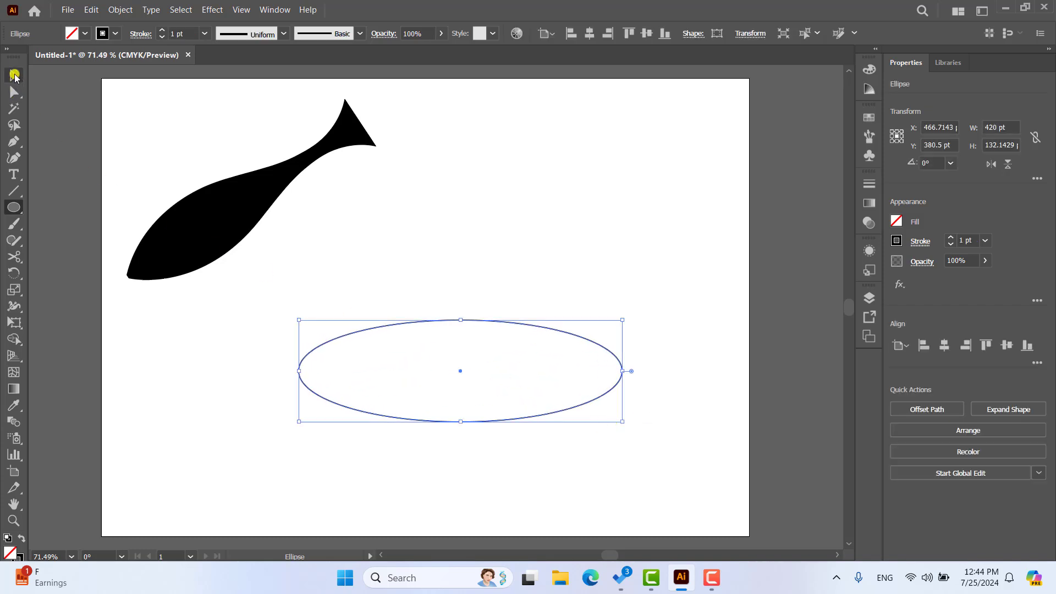
click(13, 75)
click(14, 257)
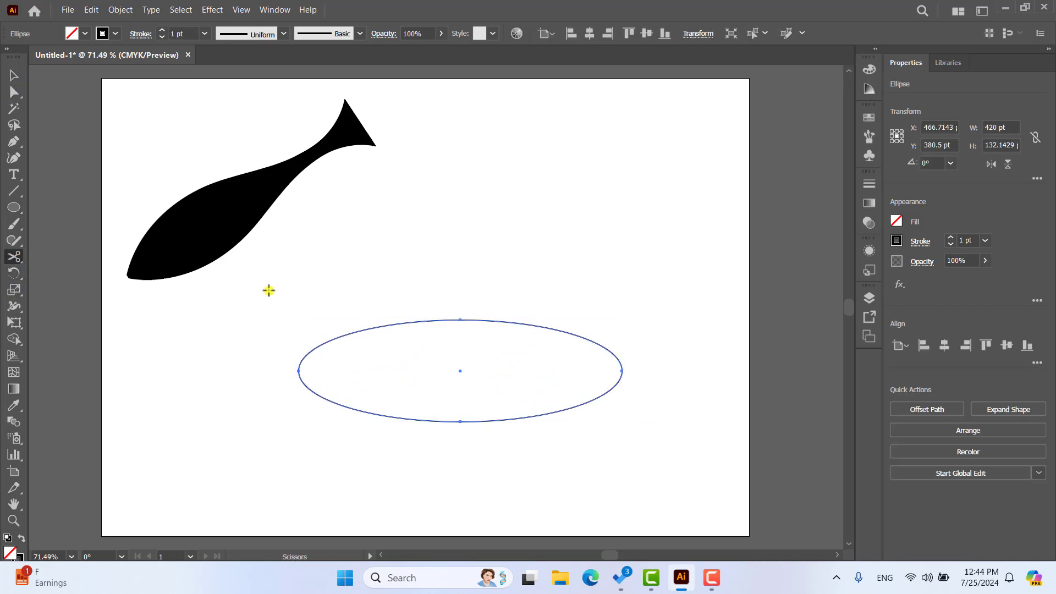
click(308, 354)
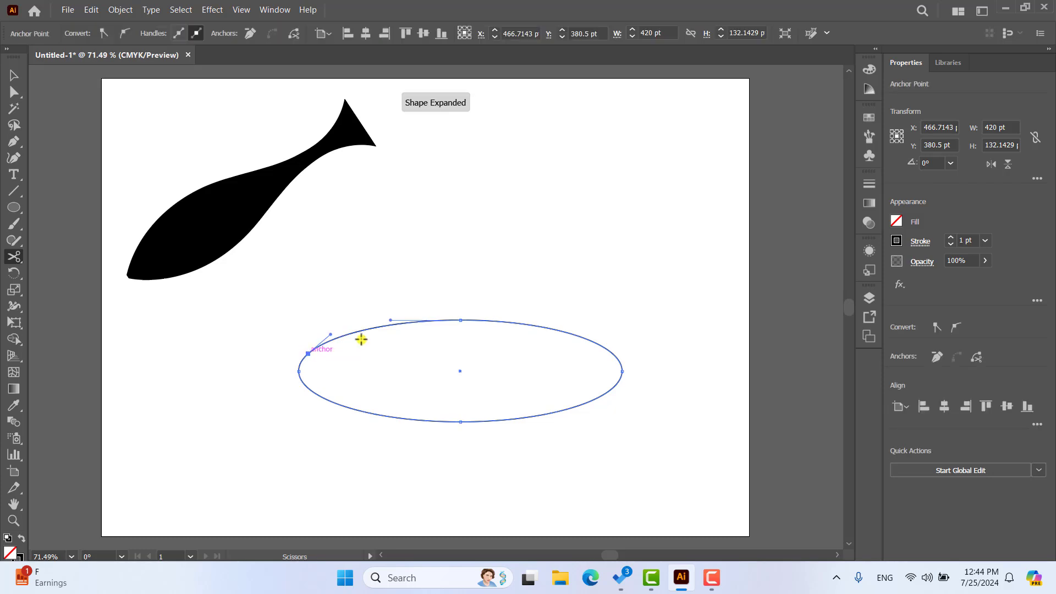
click(611, 351)
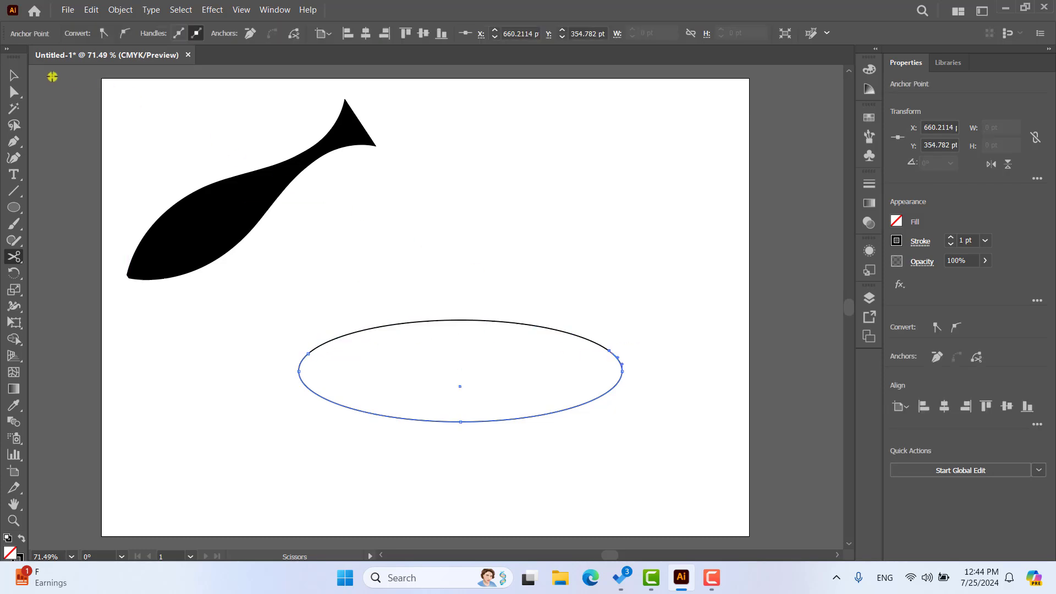
Raise the ellipse's top arc well above it and nudge the lower bowl curve slightly up
click(14, 76)
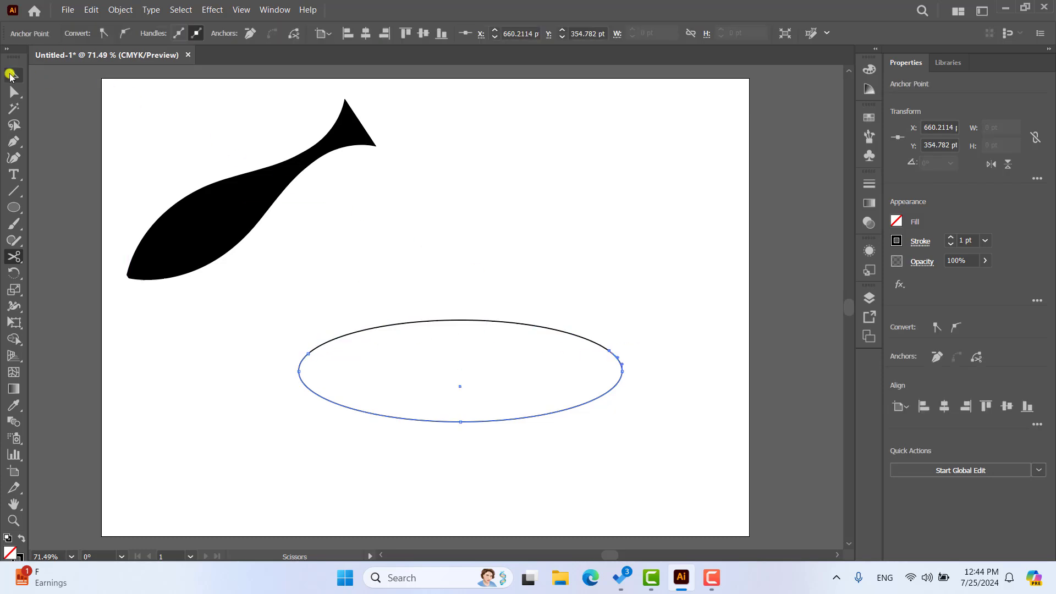
double_click(439, 317)
click(498, 266)
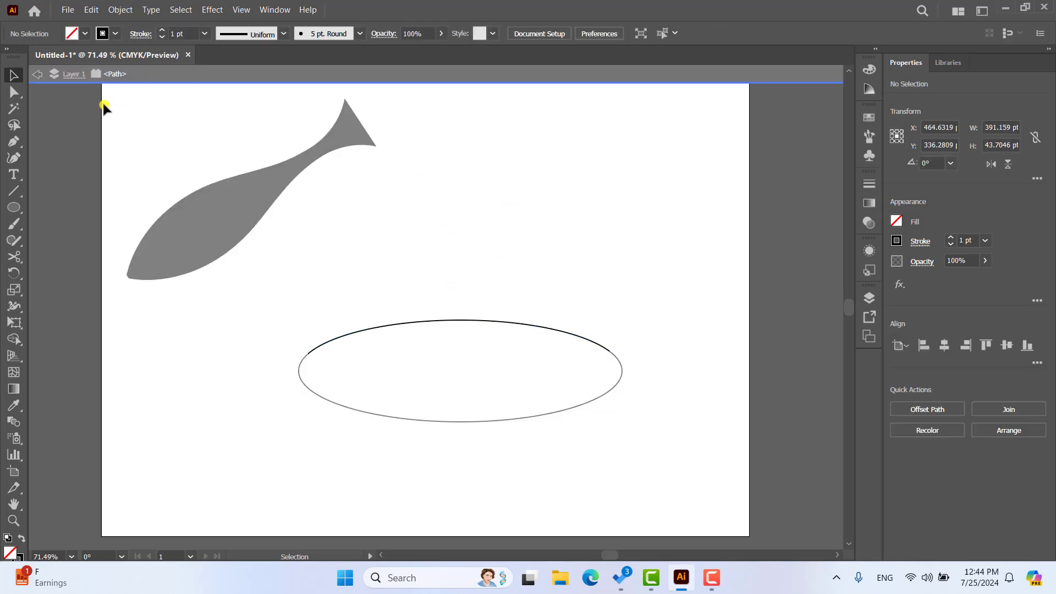
click(35, 74)
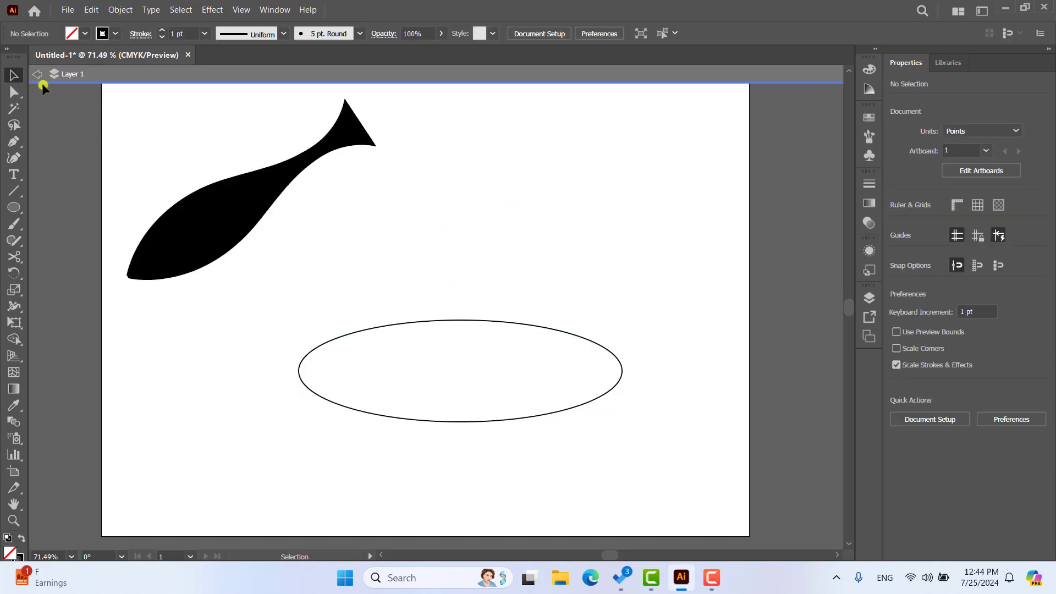
double_click(116, 118)
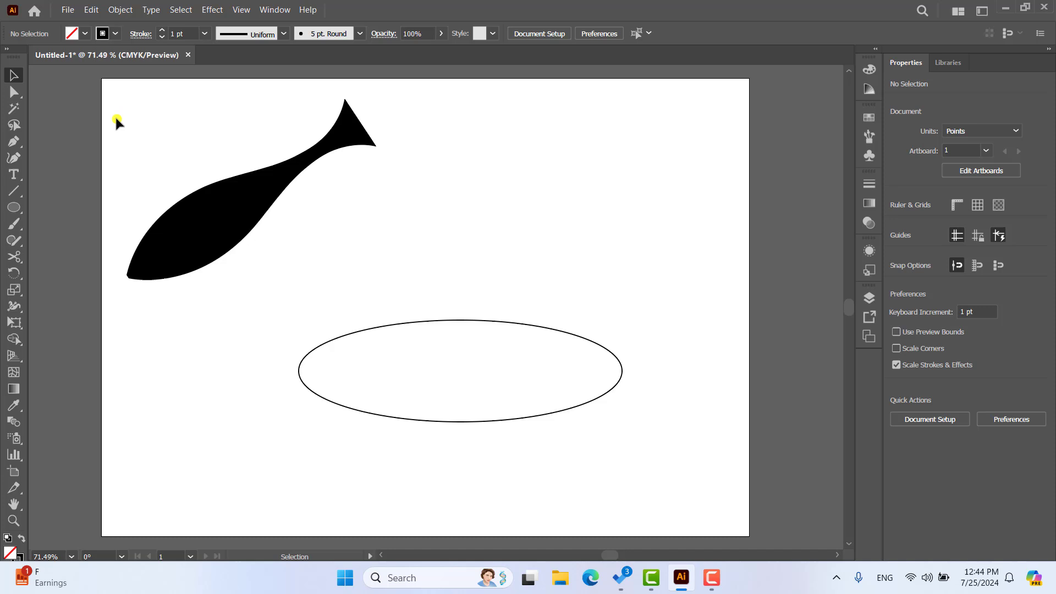
click(450, 326)
drag(449, 297, 447, 222)
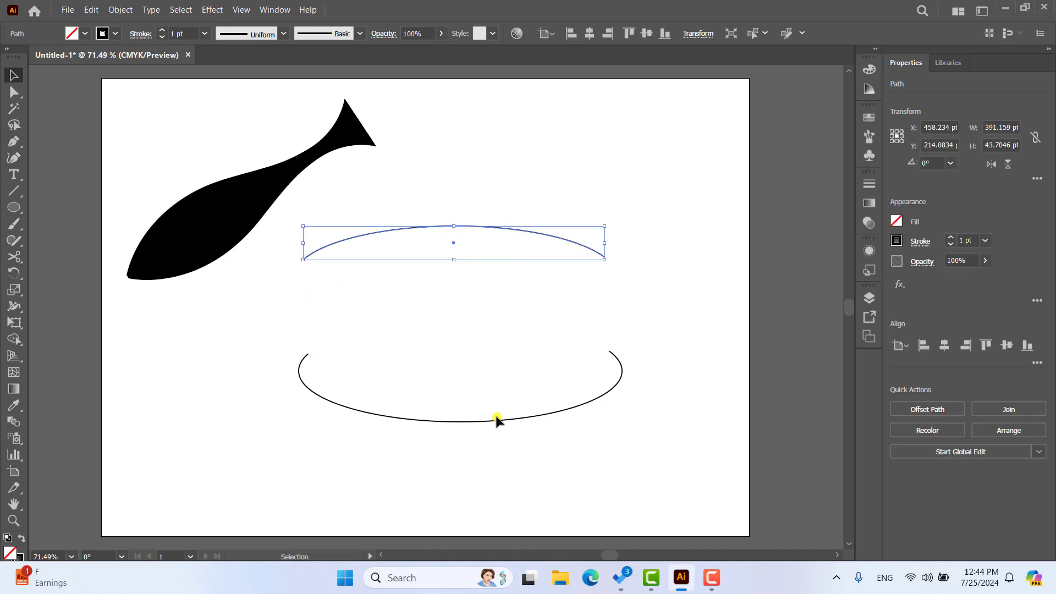
drag(497, 422, 495, 396)
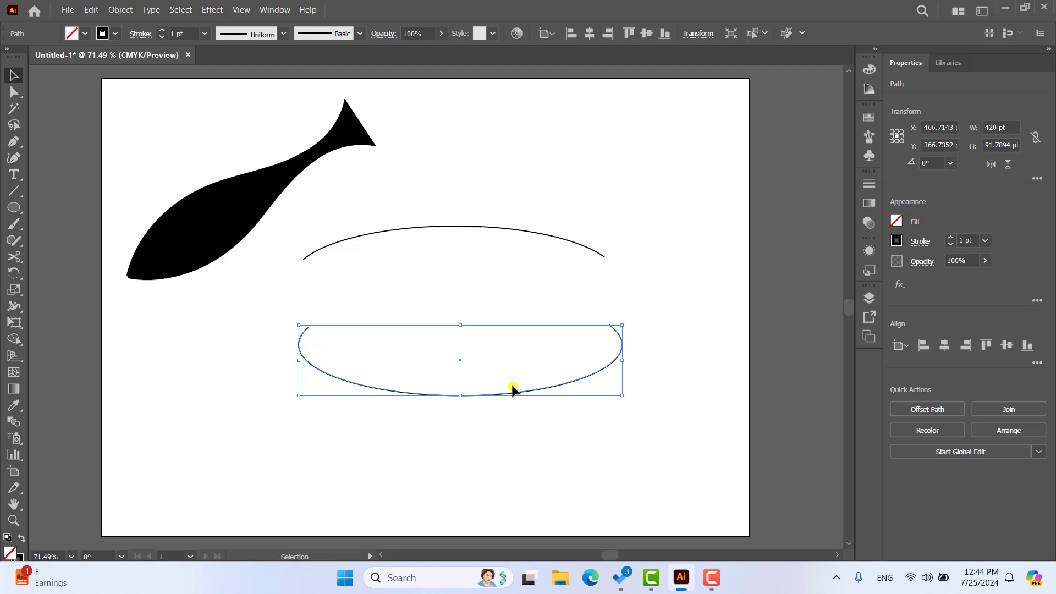
click(530, 294)
Give the lower bowl curve a 10 pt stroke weight from the Control bar
click(551, 389)
click(204, 33)
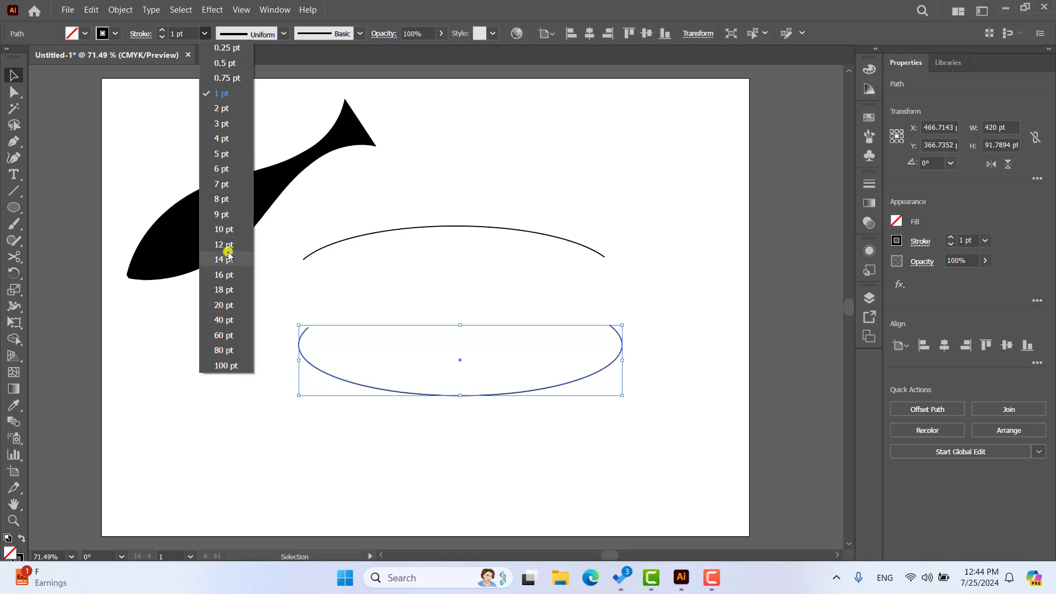
click(227, 228)
click(595, 205)
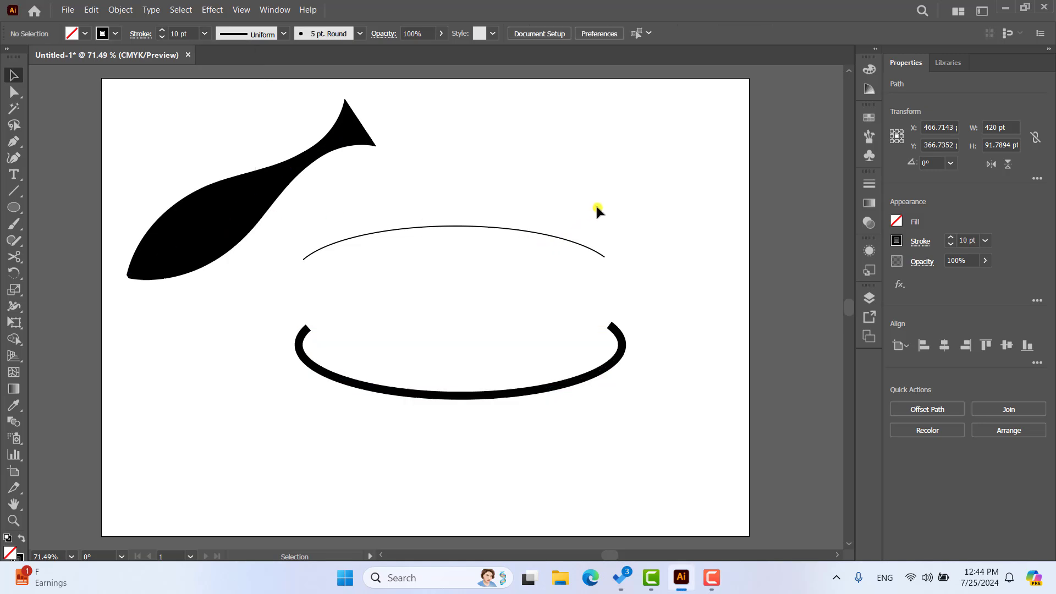
click(503, 394)
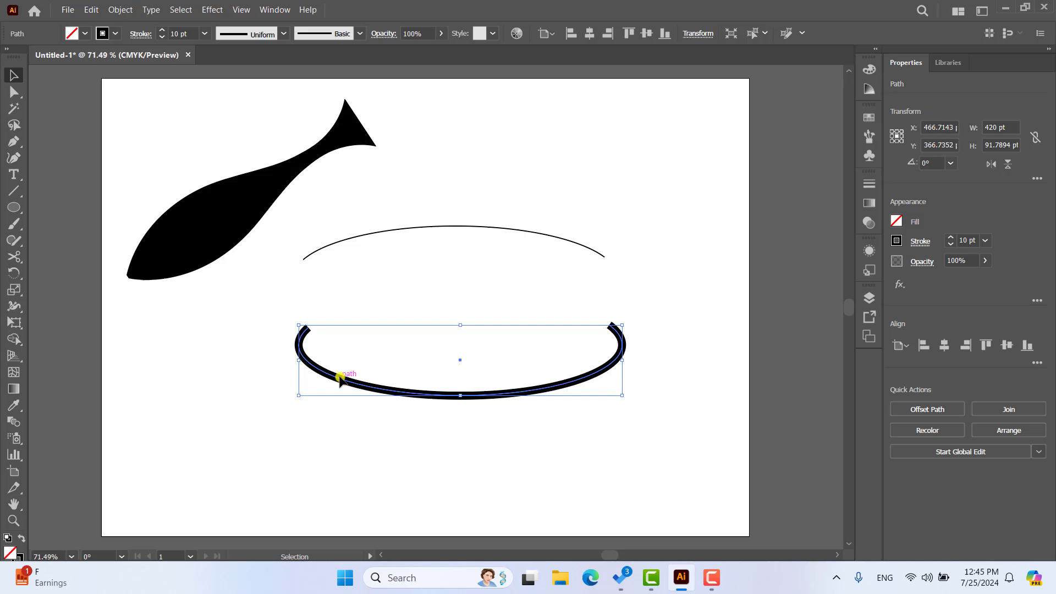
With the Width tool, swell the bowl's stroke at the lower left and bottom, tapering it near the right end
click(14, 306)
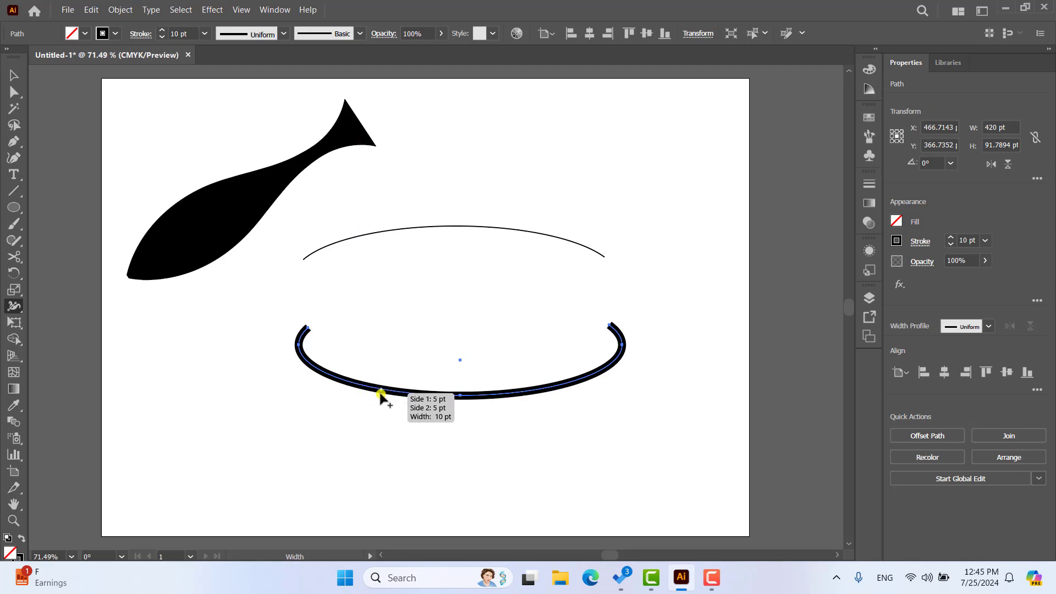
drag(380, 392, 371, 413)
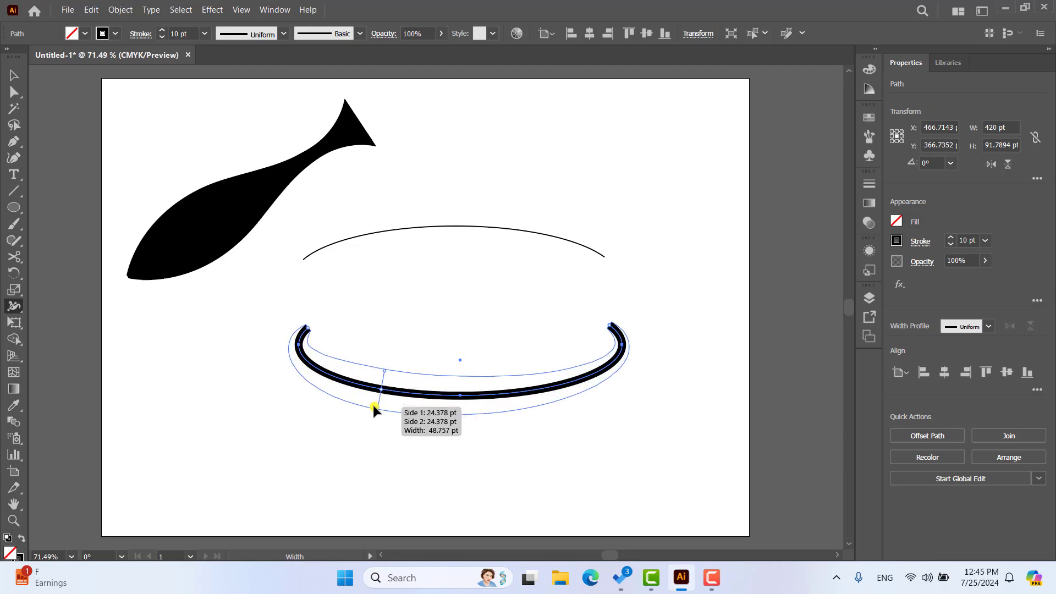
drag(371, 415, 374, 406)
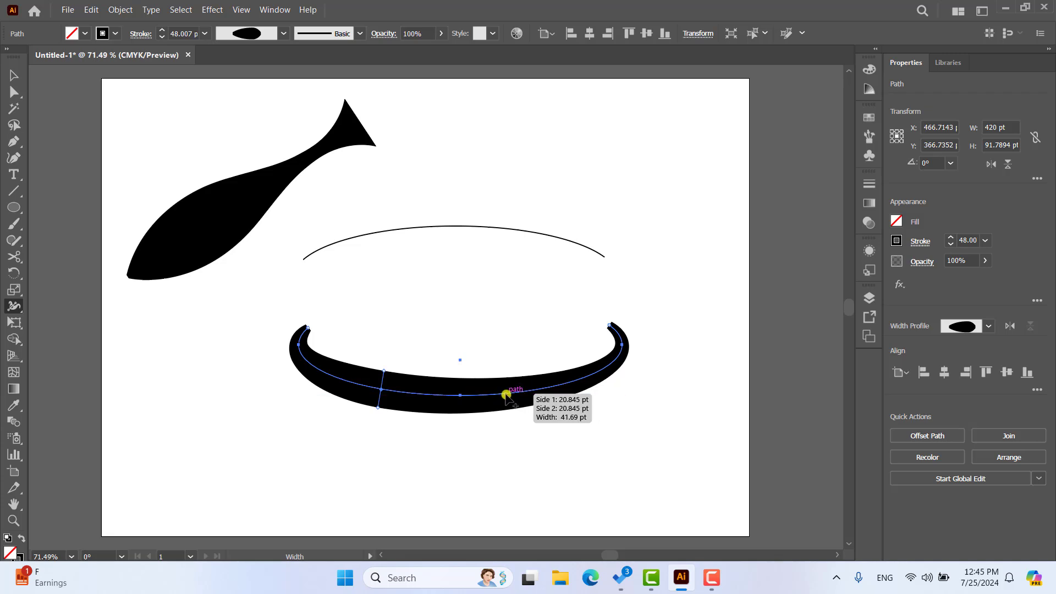
drag(502, 394, 503, 413)
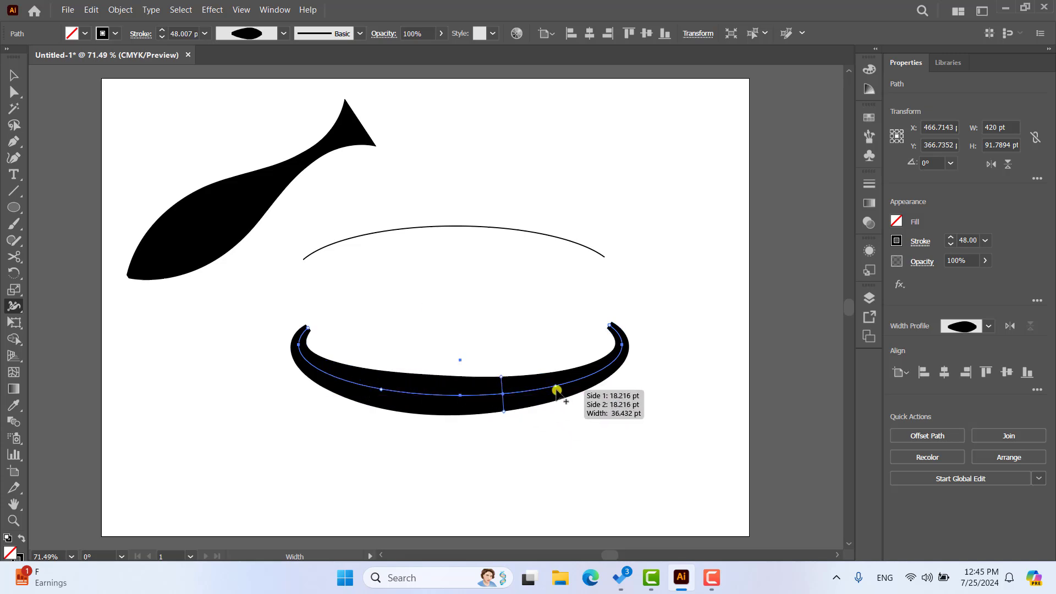
drag(556, 391, 556, 391)
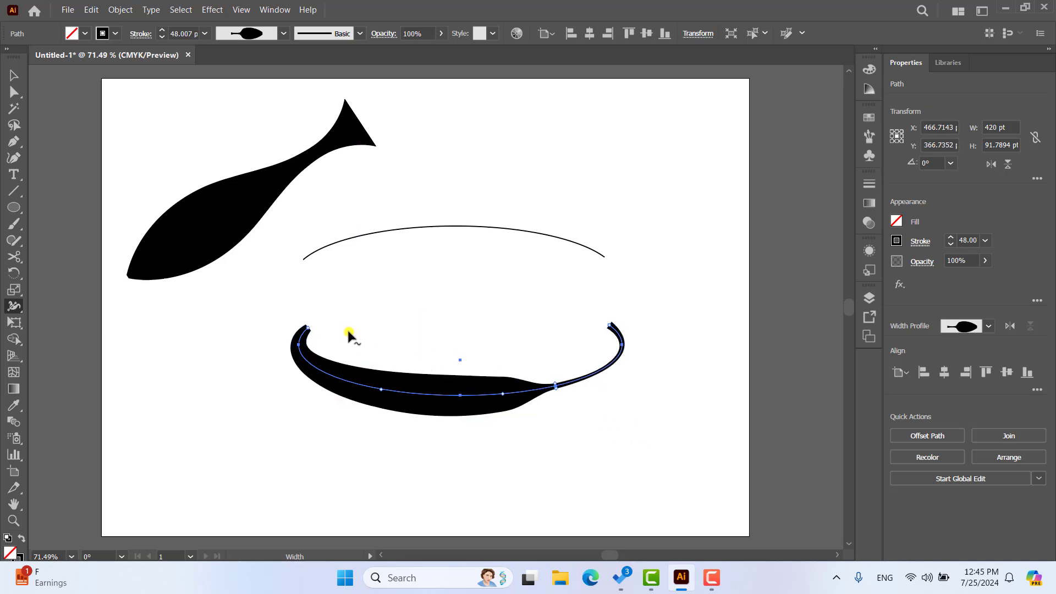
Zoom in on the bowl's left end and widen the stroke at its tip and just below it
key(ctrl+1)
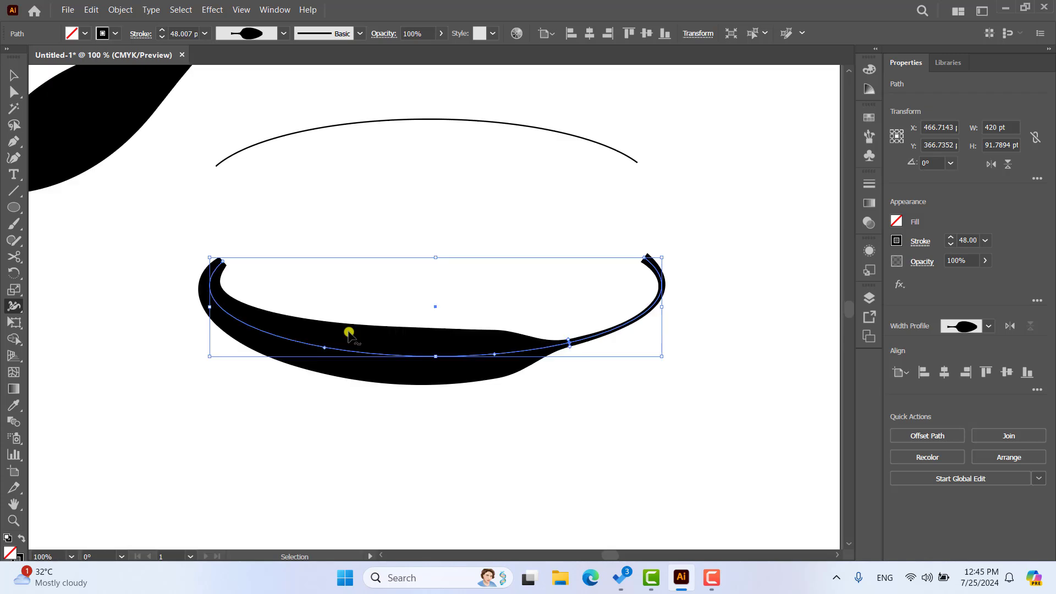
key(ctrl+equal)
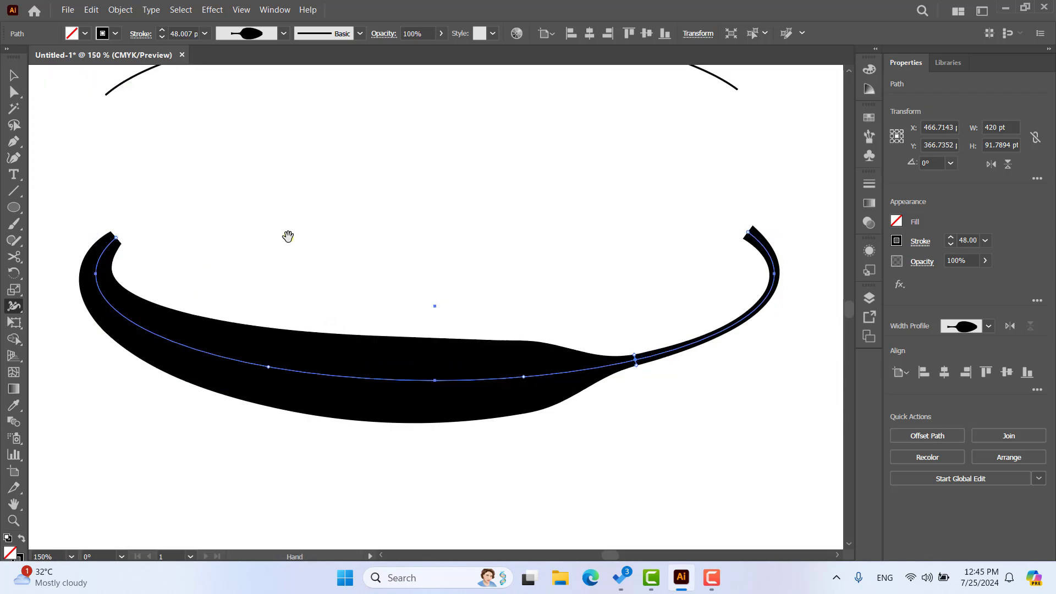
drag(288, 236, 434, 245)
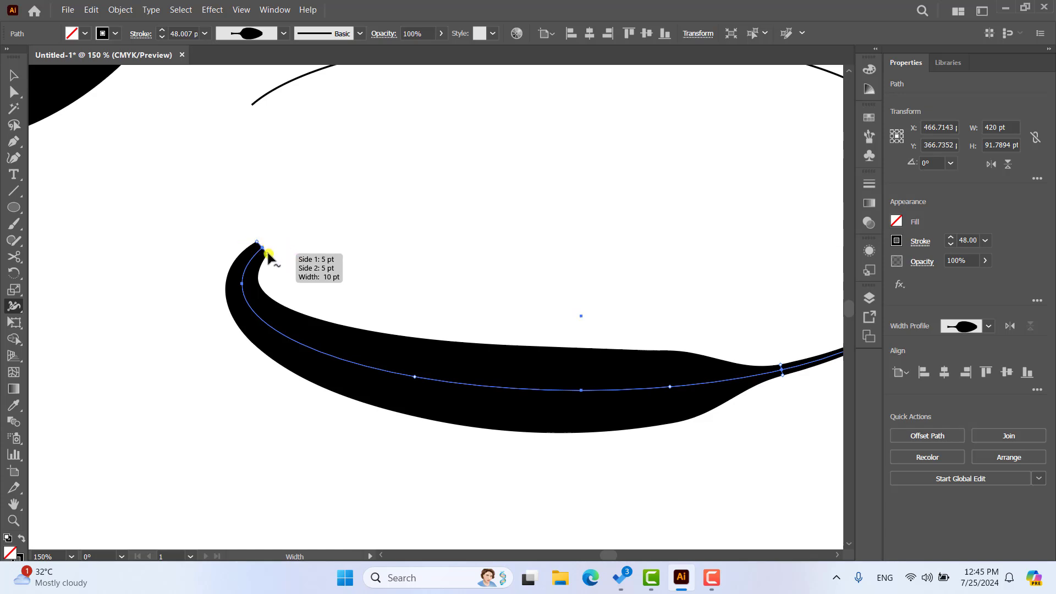
drag(267, 254, 272, 259)
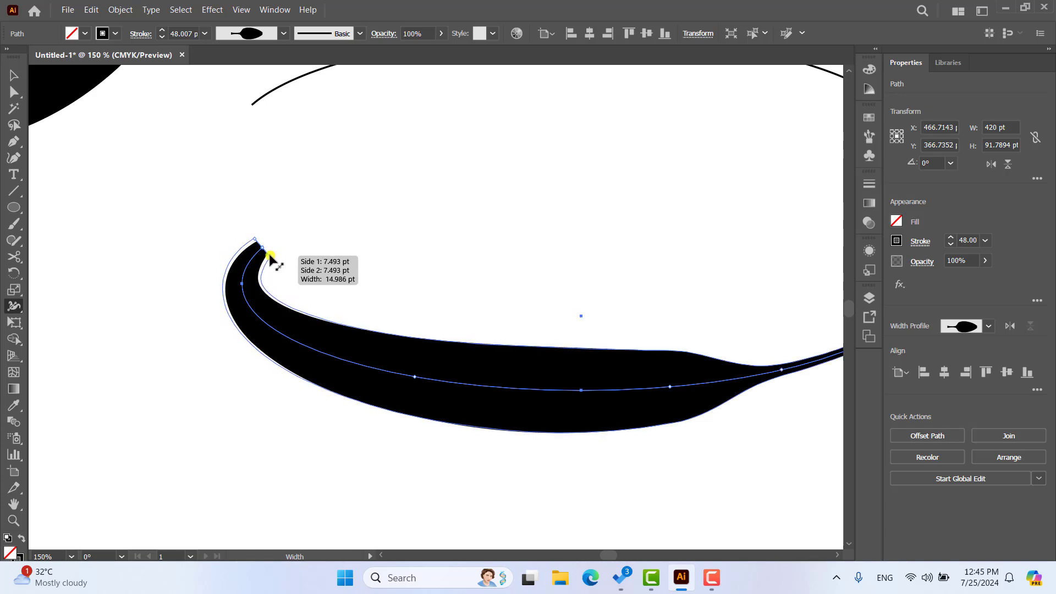
drag(272, 258, 271, 263)
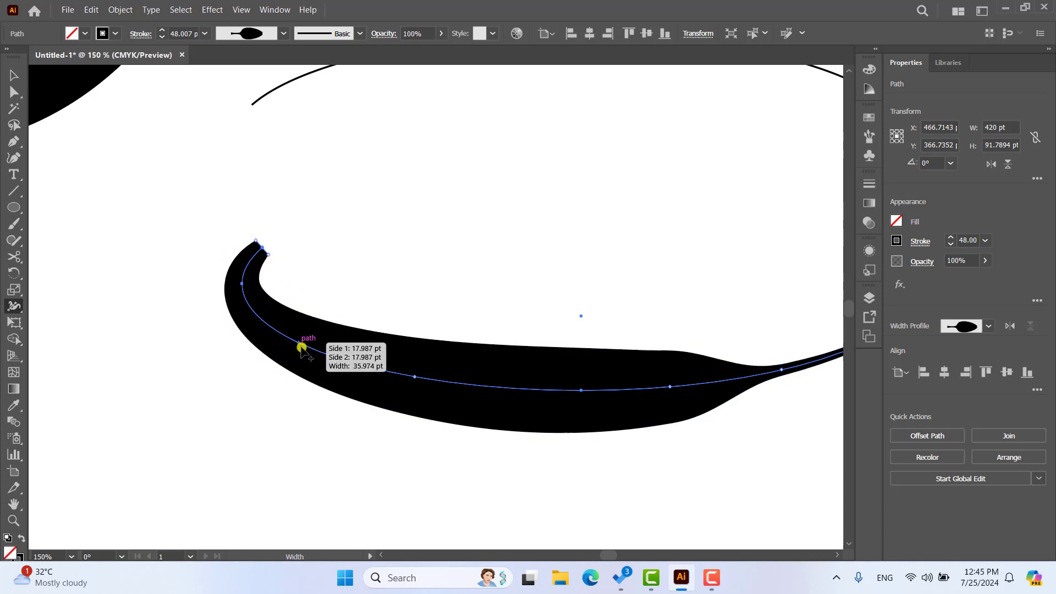
mouse_move(305, 349)
mouse_down()
mouse_move(257, 388)
mouse_move(295, 357)
mouse_up()
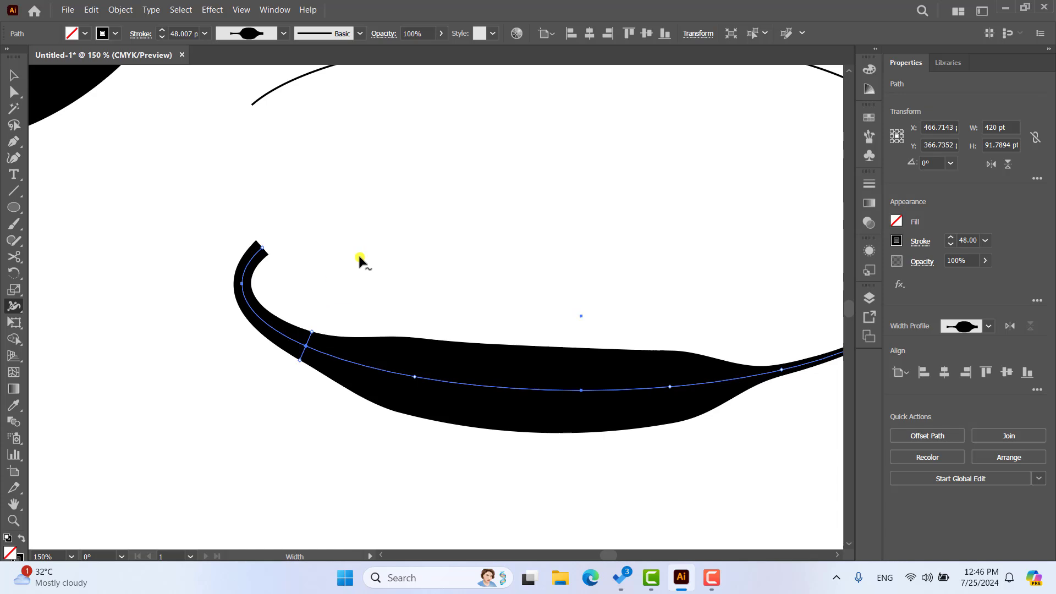